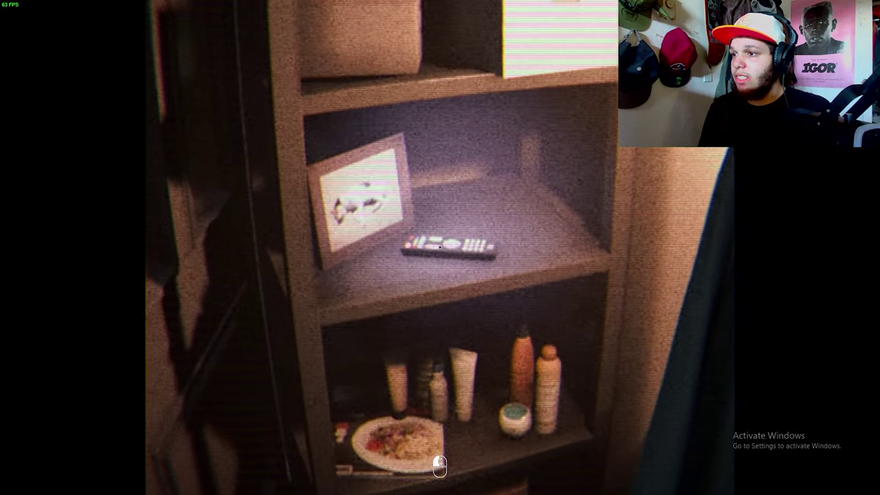
pyautogui.press('e')
pyautogui.click(440, 247)
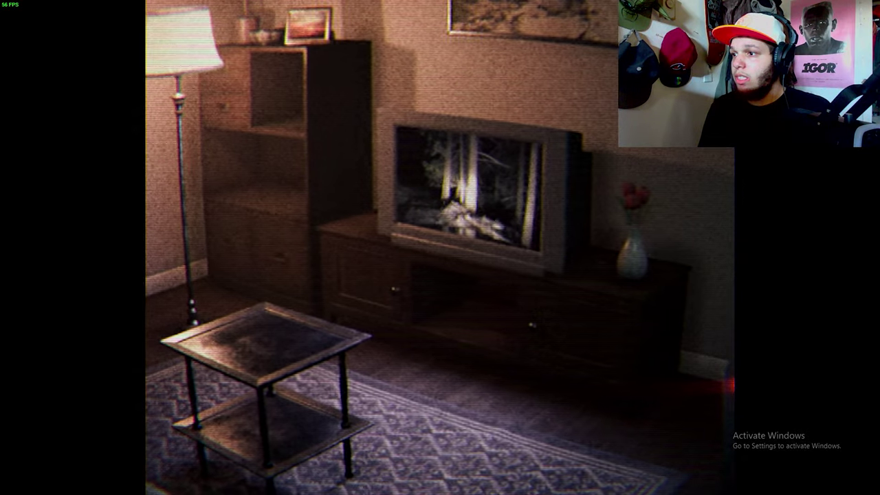
pyautogui.press('s')
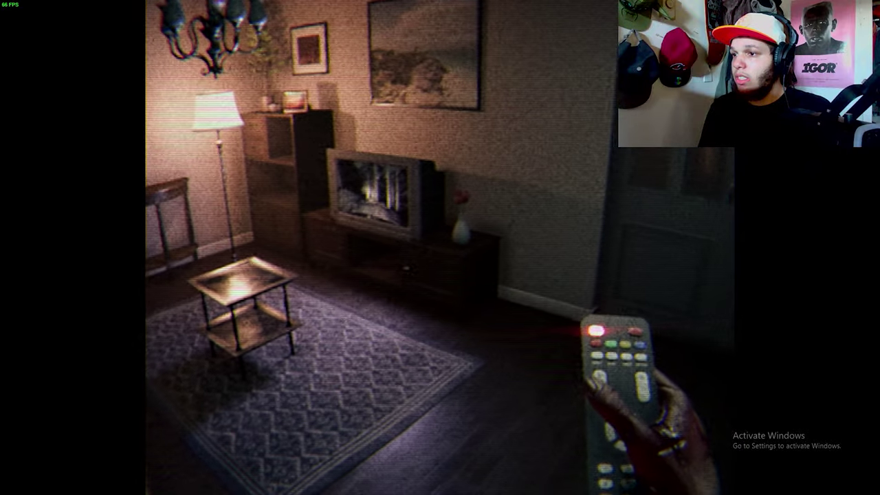
pyautogui.press('s')
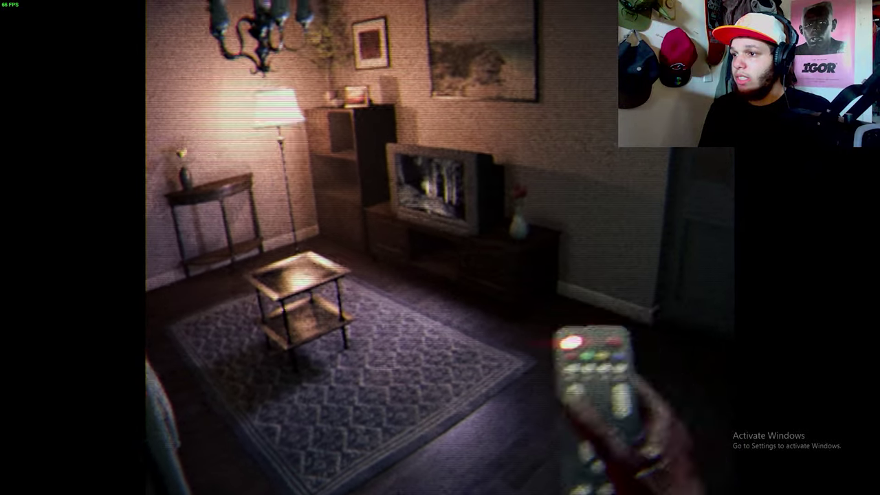
pyautogui.press('w')
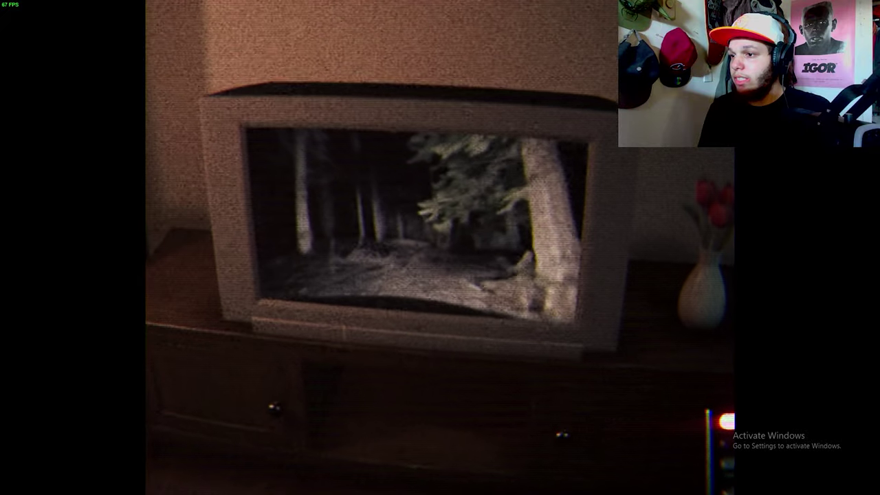
pyautogui.moveTo(440, 248); pyautogui.dragTo(619, 248)
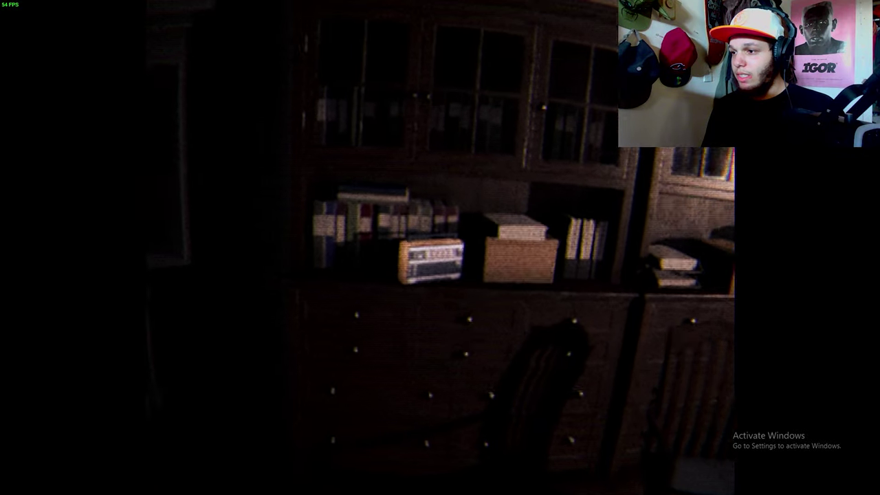
pyautogui.click(441, 247)
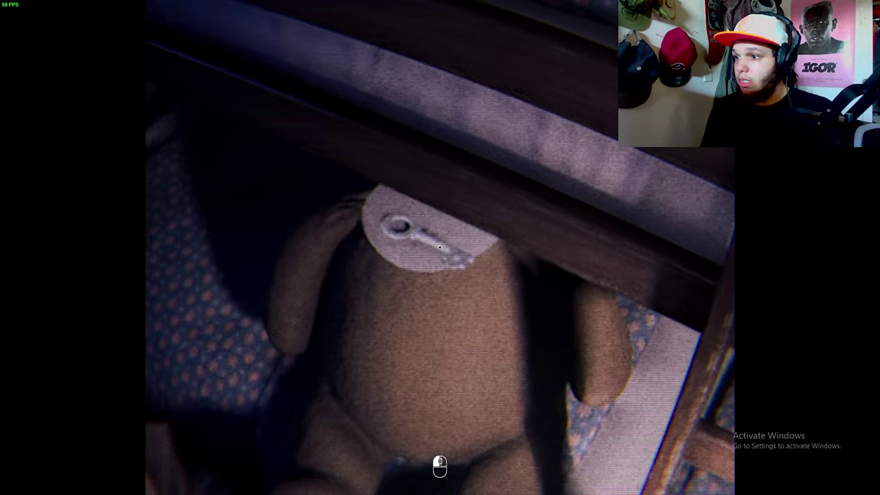
pyautogui.press('Escape')
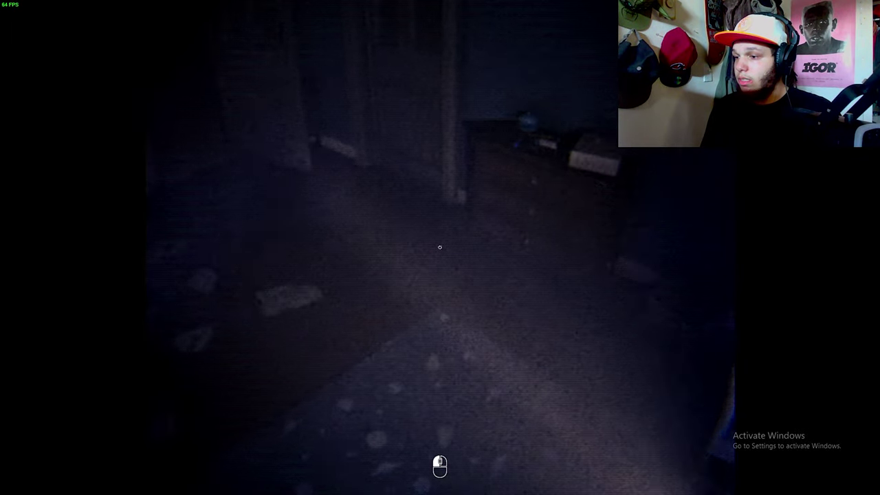